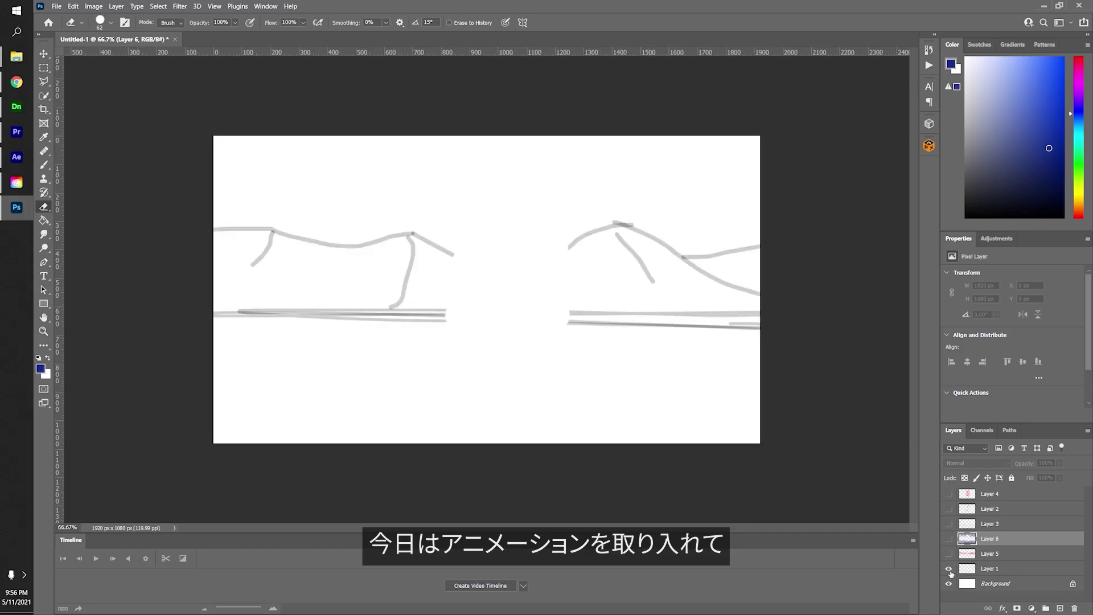
# Make Layers 5, 6 and 2 visible: red dune strokes, blue sky and ground strokes, and phone-box sketch
pyautogui.click(948, 554)
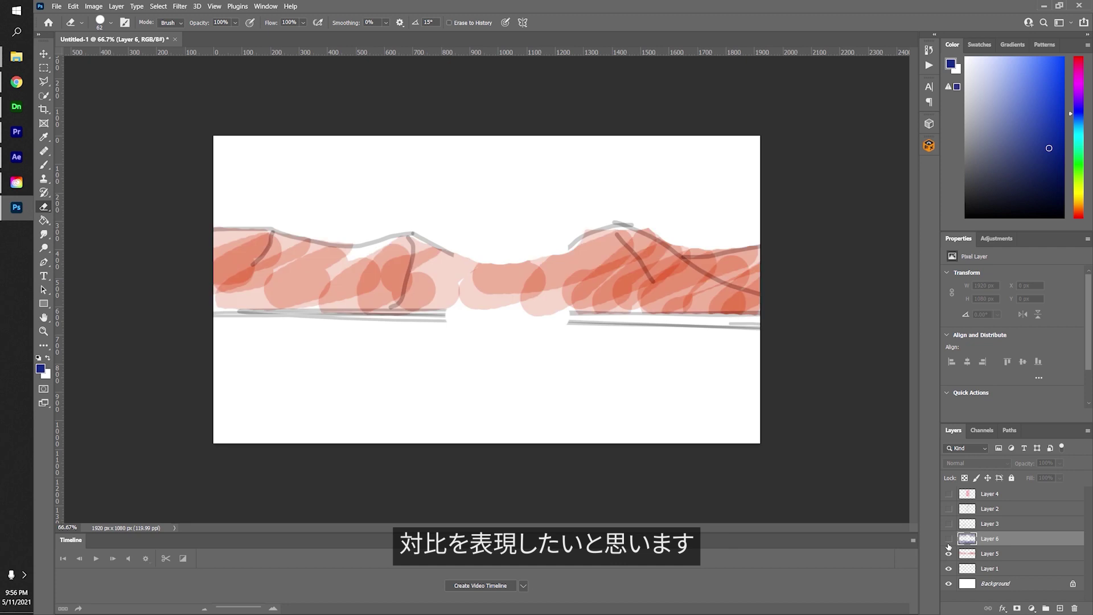
pyautogui.click(949, 539)
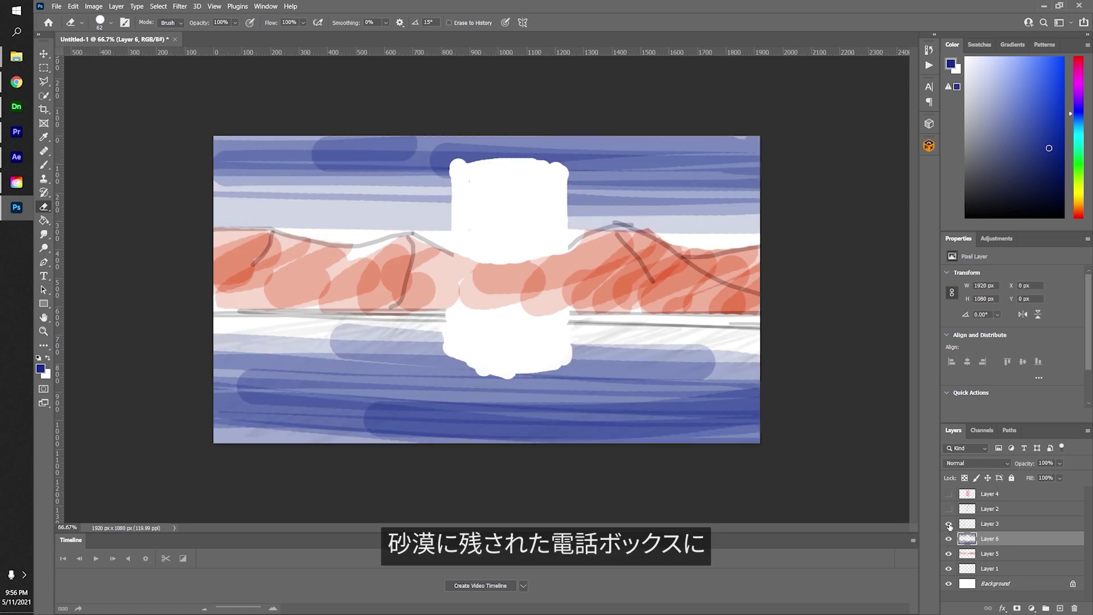
pyautogui.click(948, 508)
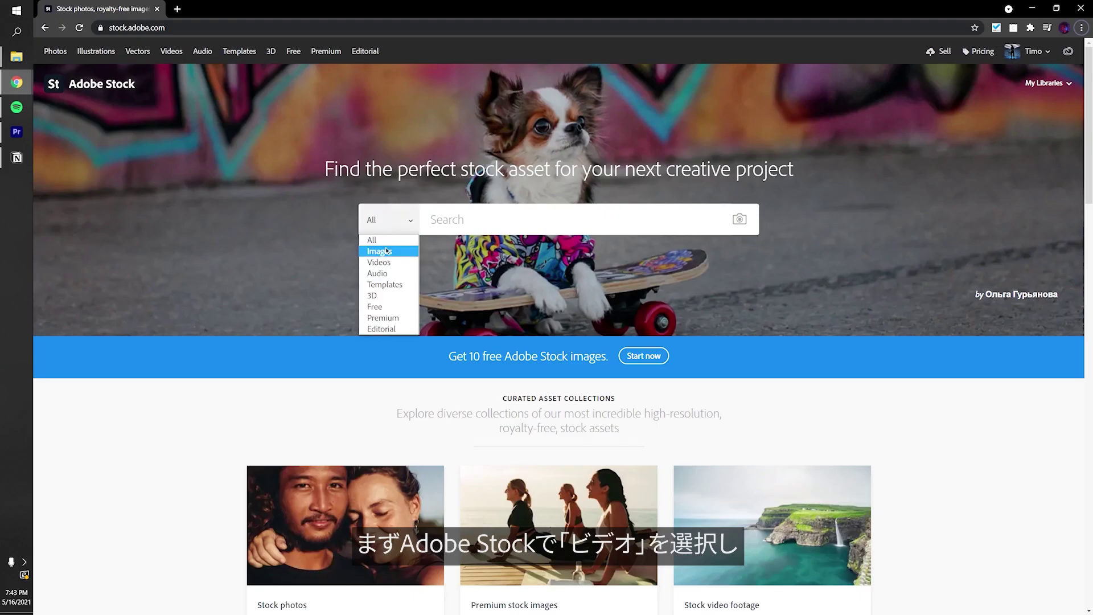
# Limit Adobe Stock to Videos and run a search by an uploaded image
pyautogui.click(406, 262)
pyautogui.click(739, 219)
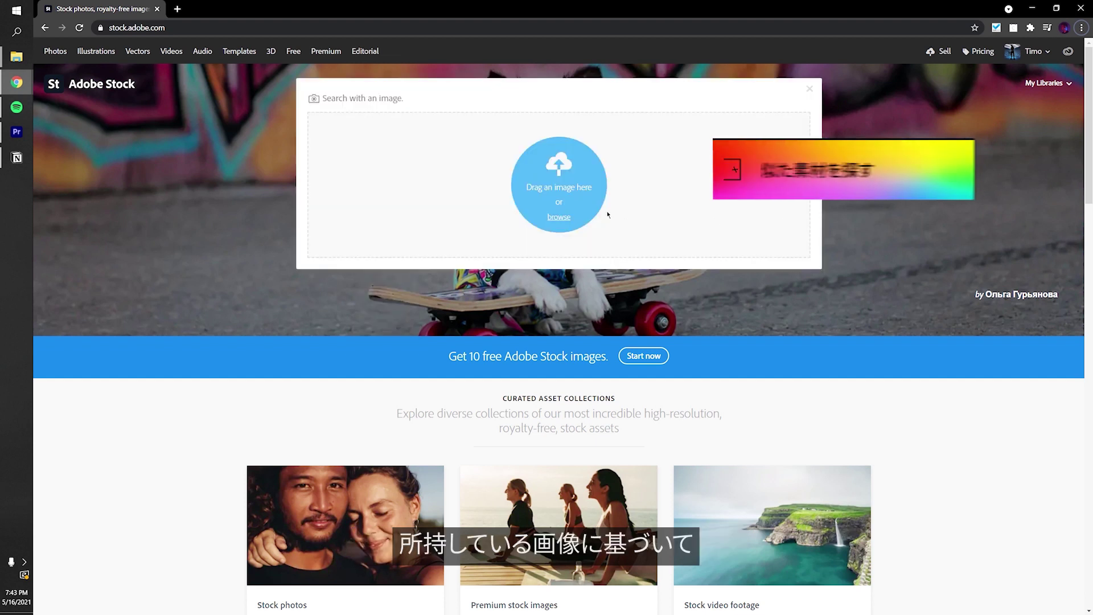
pyautogui.click(558, 221)
pyautogui.press('Return')
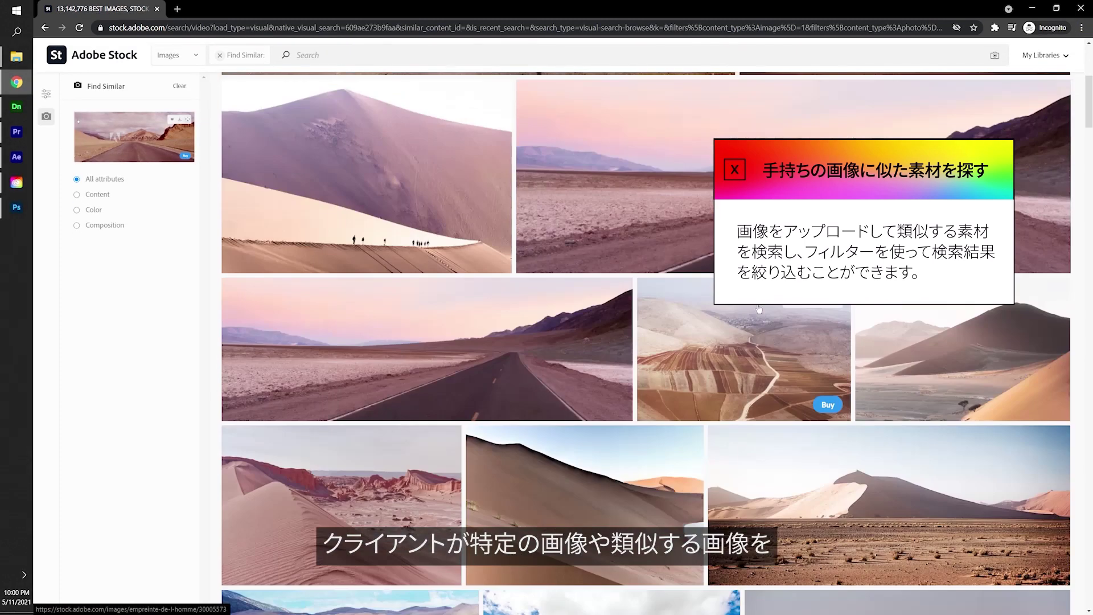
# Browse the desert results and open 'Sunset in a desert with dead trees on foreground'
pyautogui.scroll(-10, 758, 309)
pyautogui.scroll(-8, 759, 309)
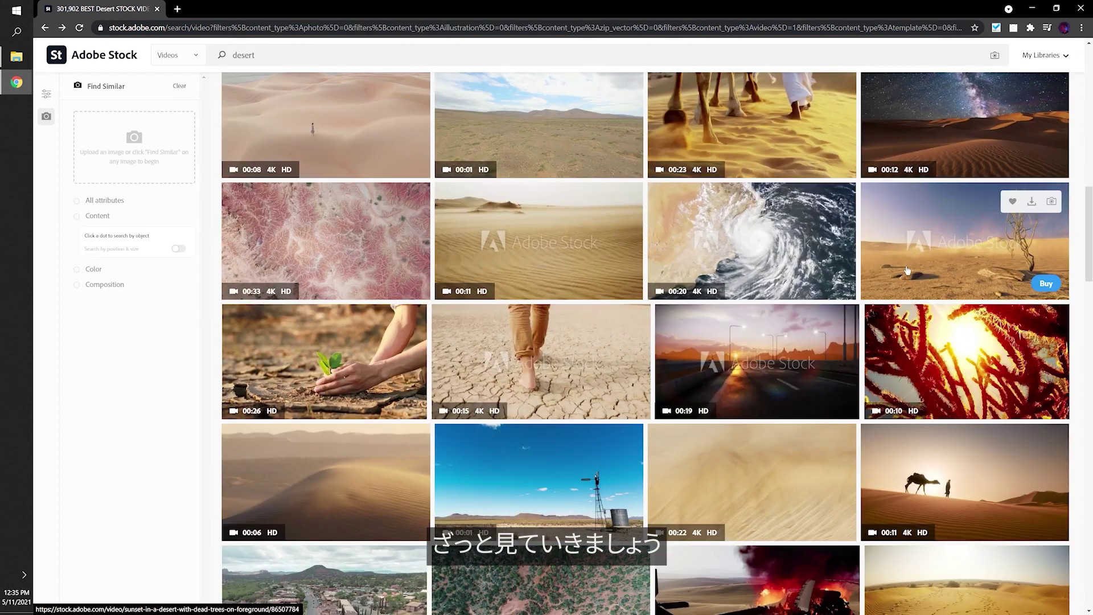
pyautogui.click(912, 264)
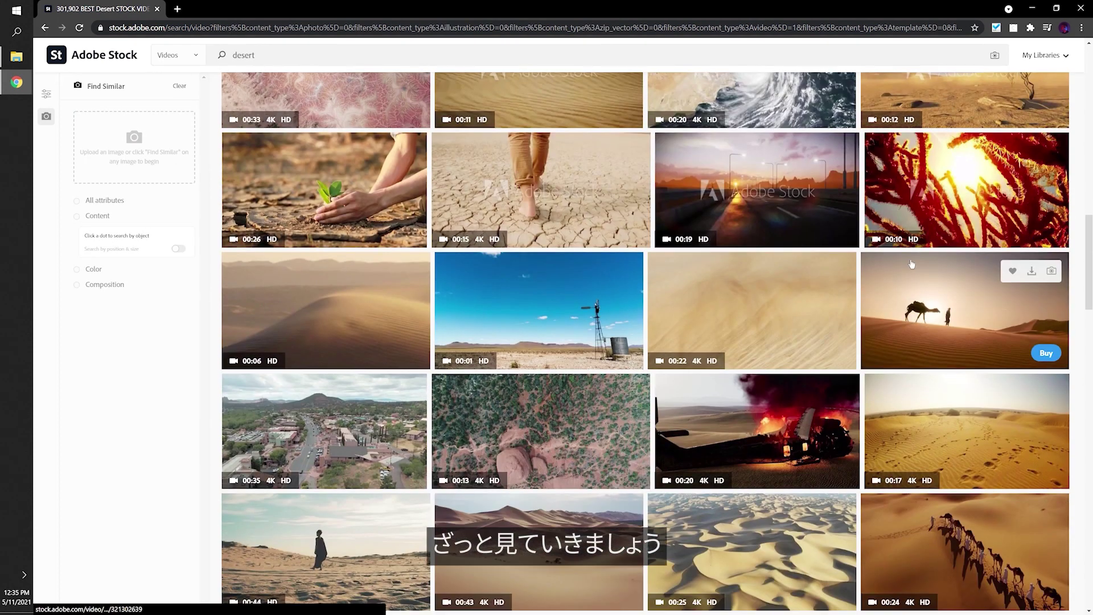
pyautogui.scroll(-2, 870, 351)
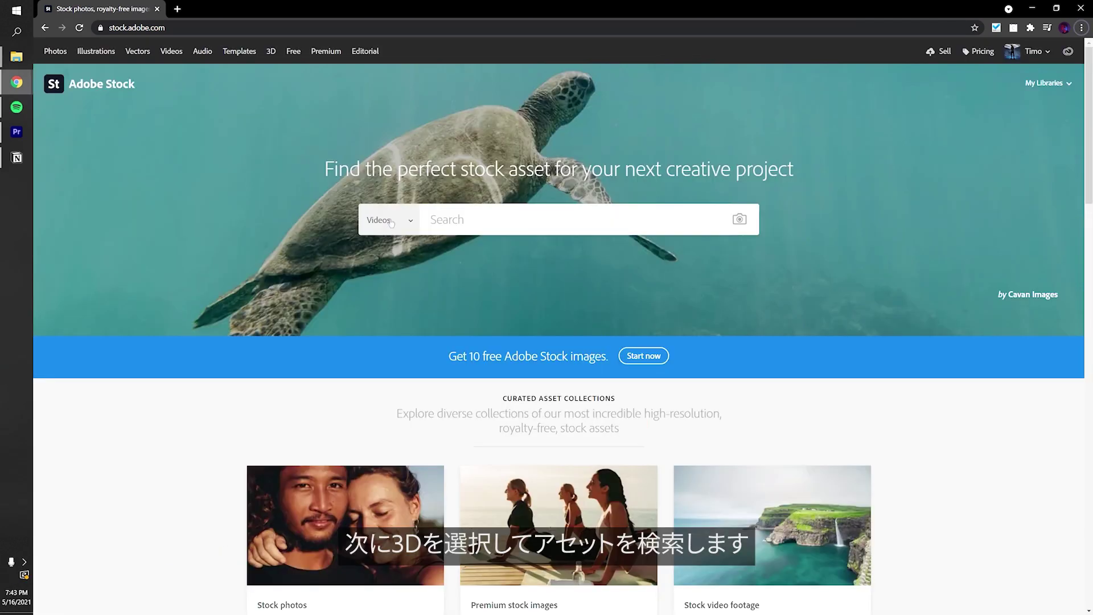
# Search Adobe Stock 3D assets for 'phon', then search for 'ligh' to find lightning clips
pyautogui.click(392, 221)
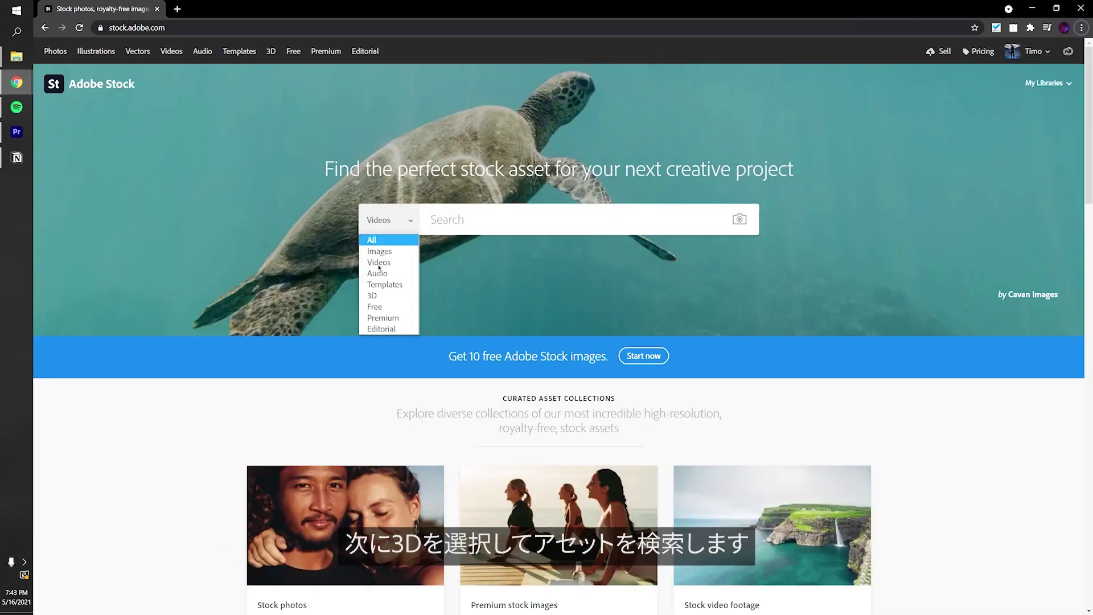
pyautogui.click(376, 296)
pyautogui.click(468, 232)
pyautogui.write('p')
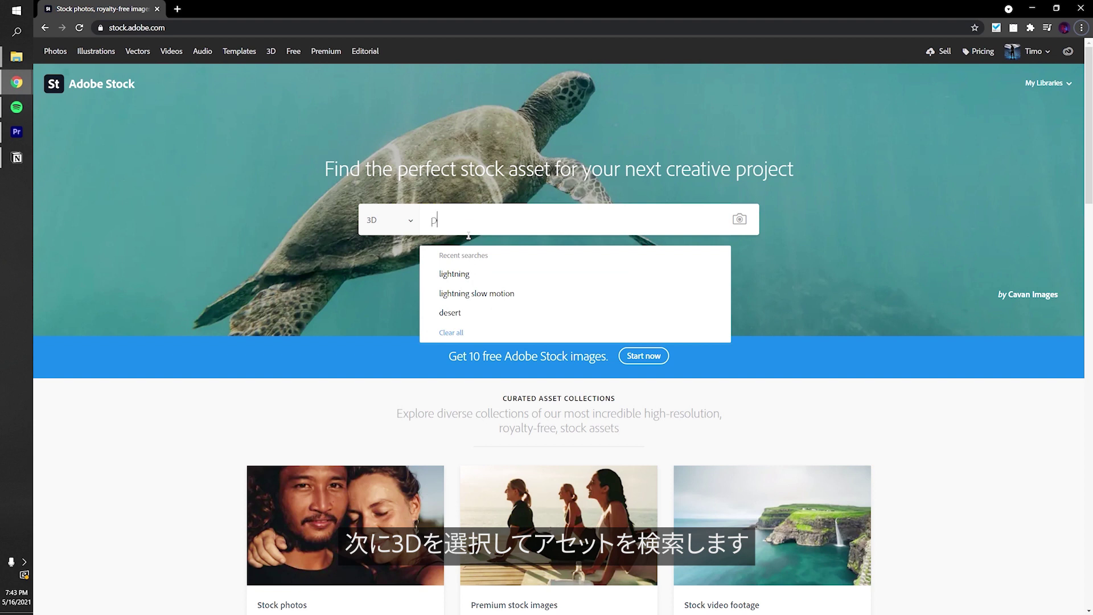
pyautogui.write('hon')
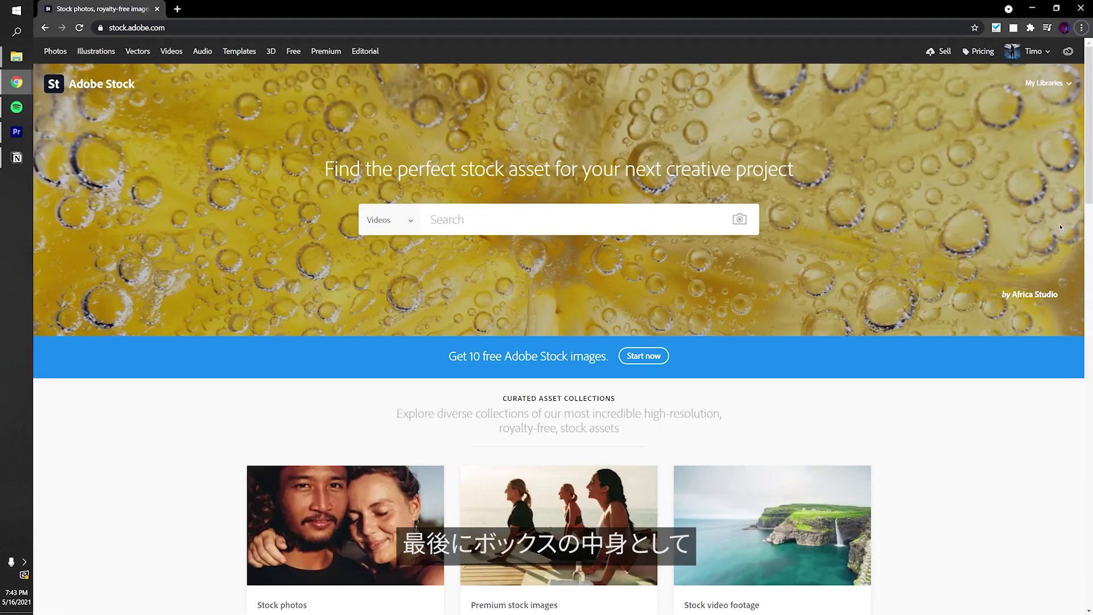
pyautogui.click(541, 229)
pyautogui.write('ligh')
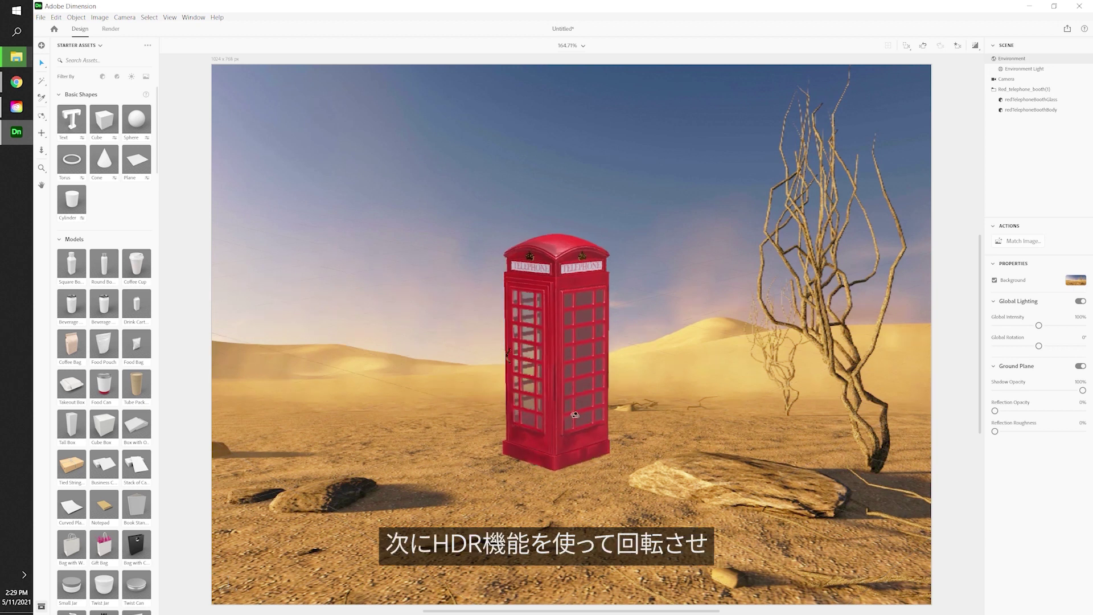
# Rotate the Environment Light to about -89° to relight the red telephone booth
pyautogui.click(1024, 69)
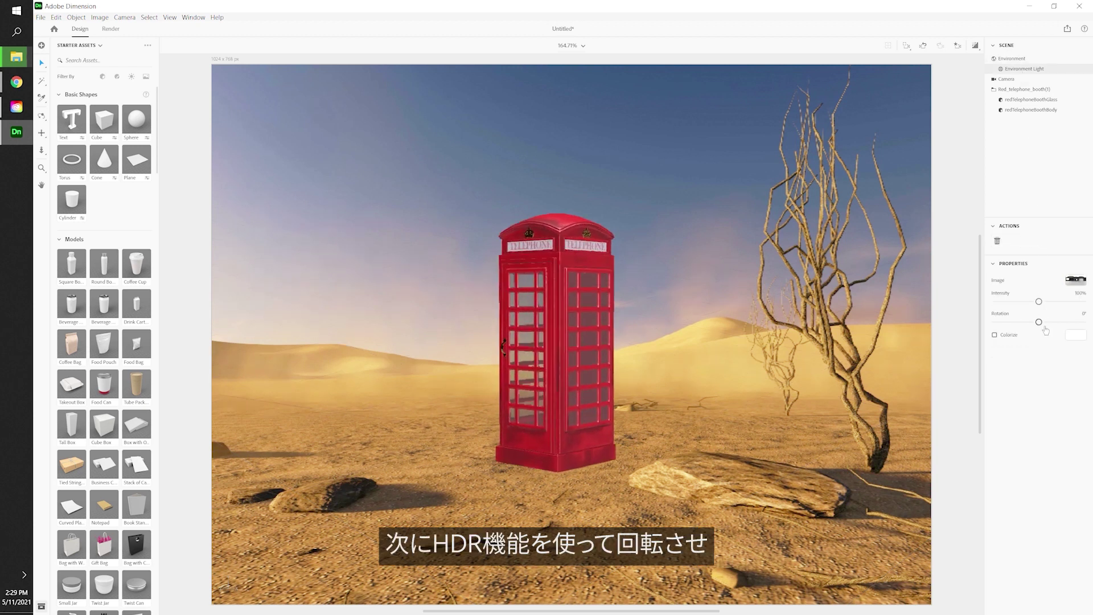
pyautogui.moveTo(1038, 321); pyautogui.dragTo(1017, 322)
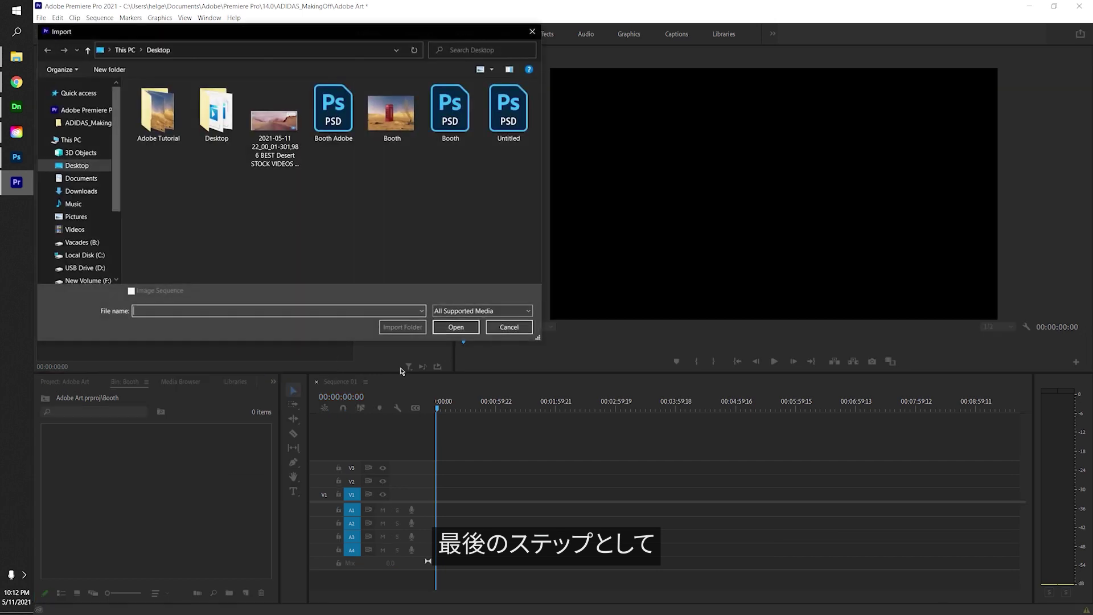
# Import Booth.psd into Premiere Pro as individual layers
pyautogui.doubleClick(451, 108)
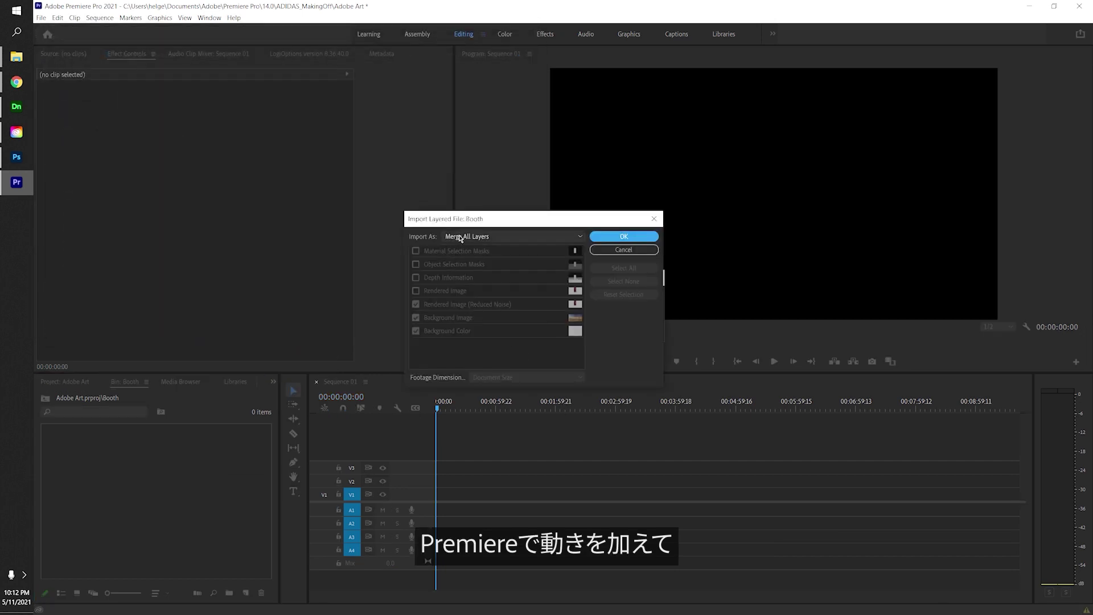
pyautogui.click(477, 270)
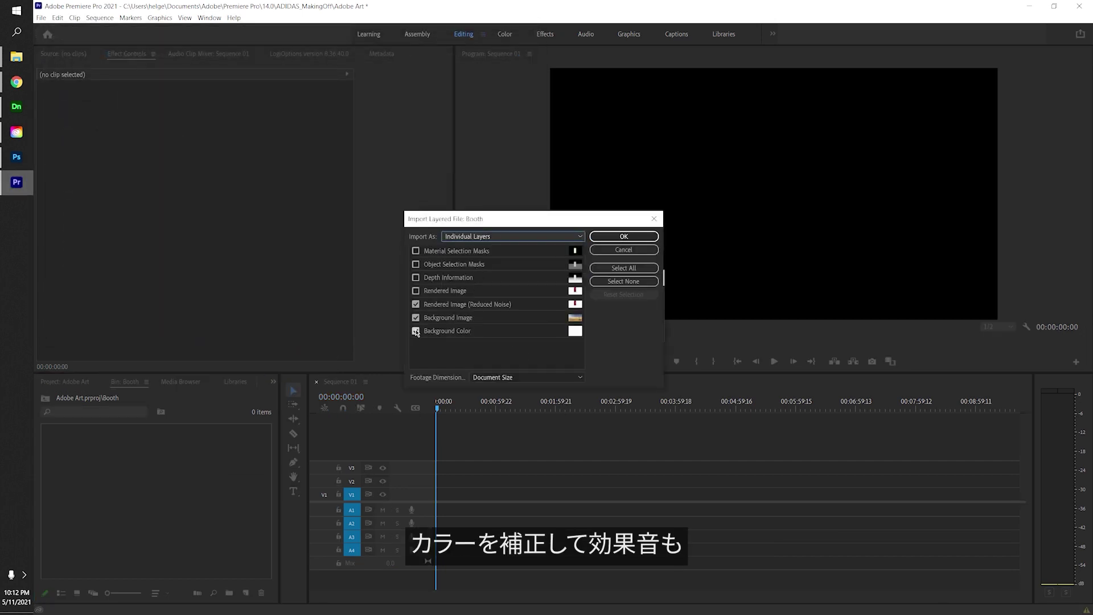
pyautogui.click(615, 236)
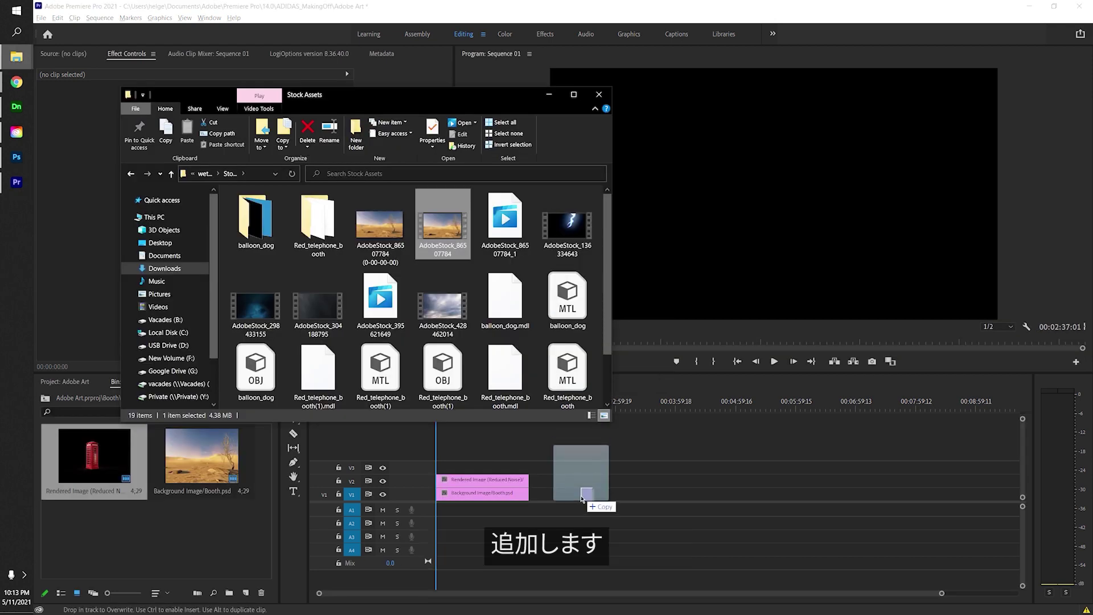
# Put the desert clip on the timeline and replace it with an After Effects composition
pyautogui.moveTo(563, 473); pyautogui.dragTo(590, 500)
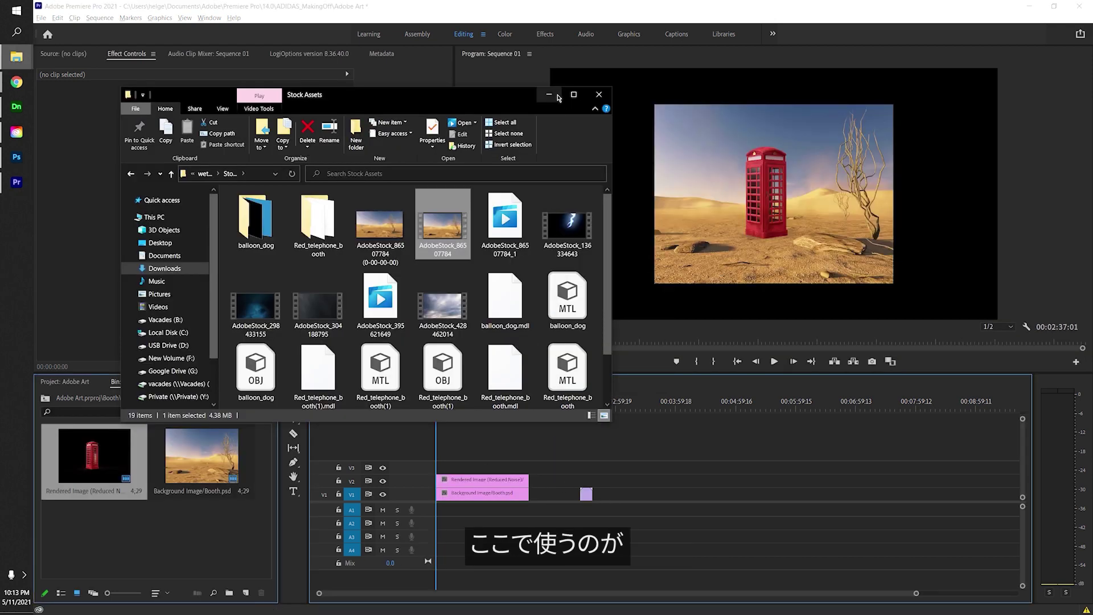
pyautogui.click(549, 95)
pyautogui.rightClick(457, 497)
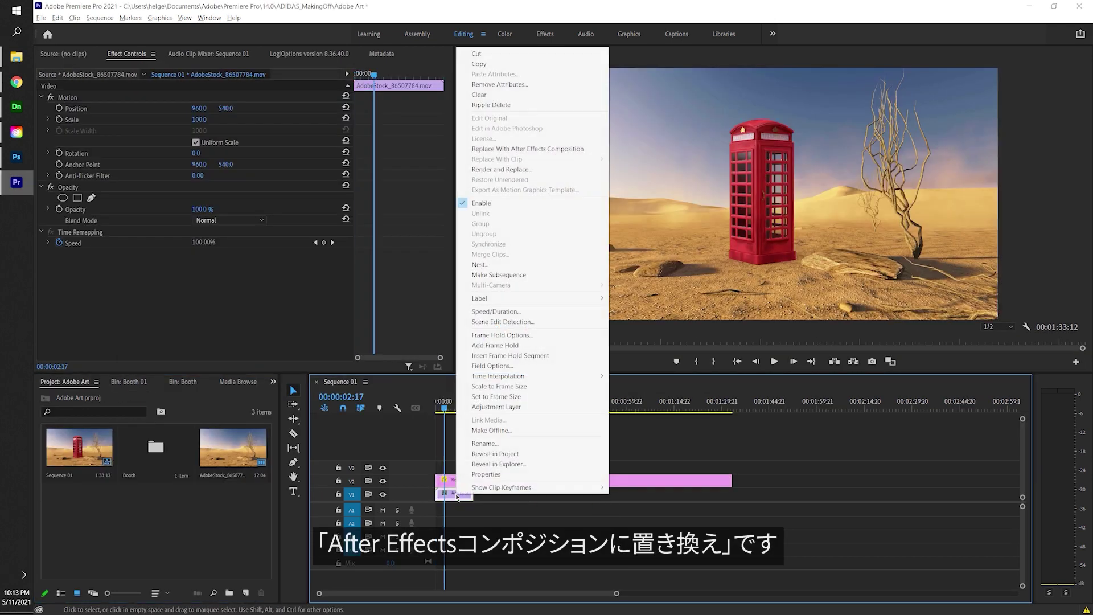
pyautogui.click(569, 150)
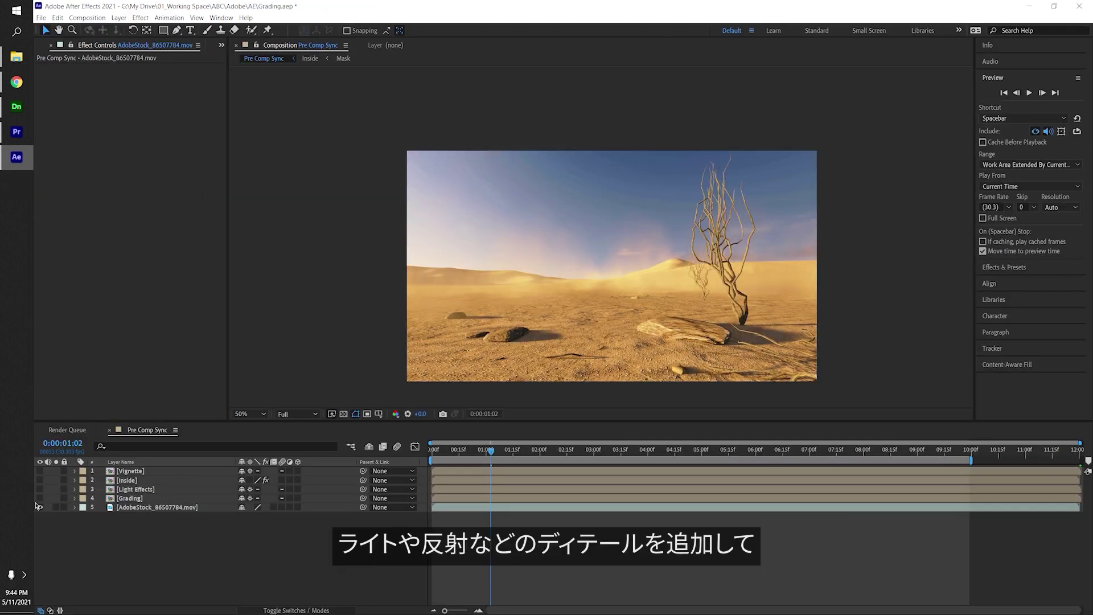
# Enable the Grading, Light Effects and Inside layers in the Pre Comp Sync timeline
pyautogui.click(41, 499)
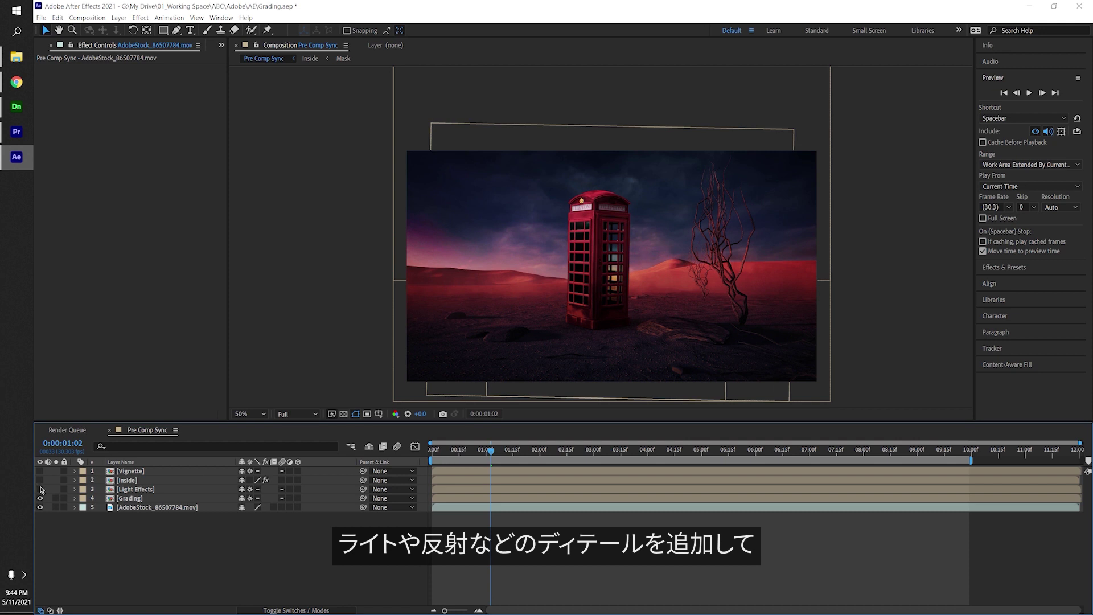
pyautogui.click(40, 490)
pyautogui.click(41, 481)
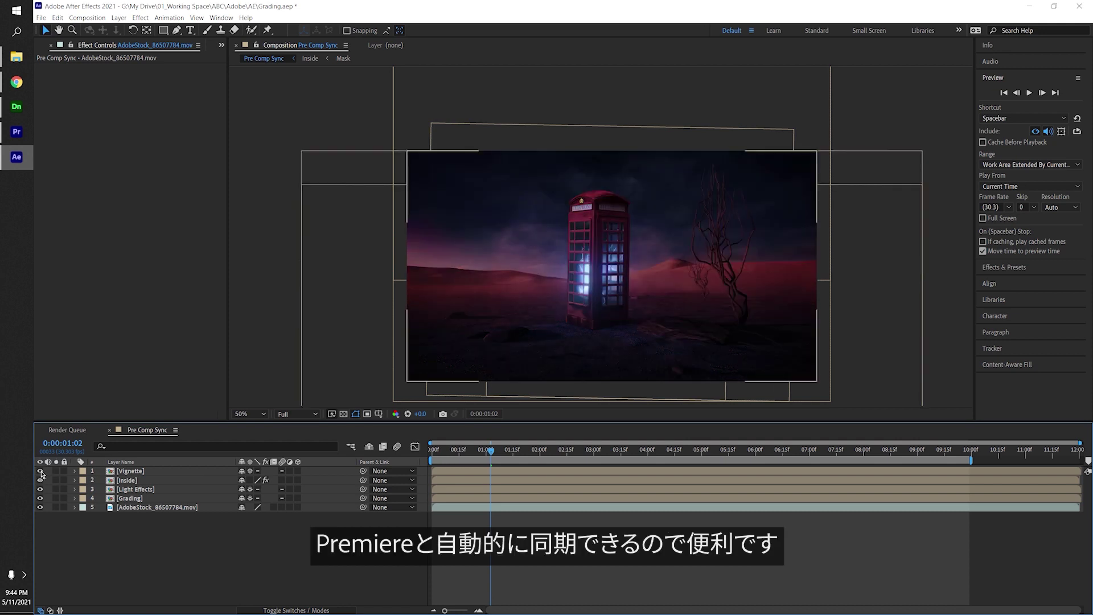